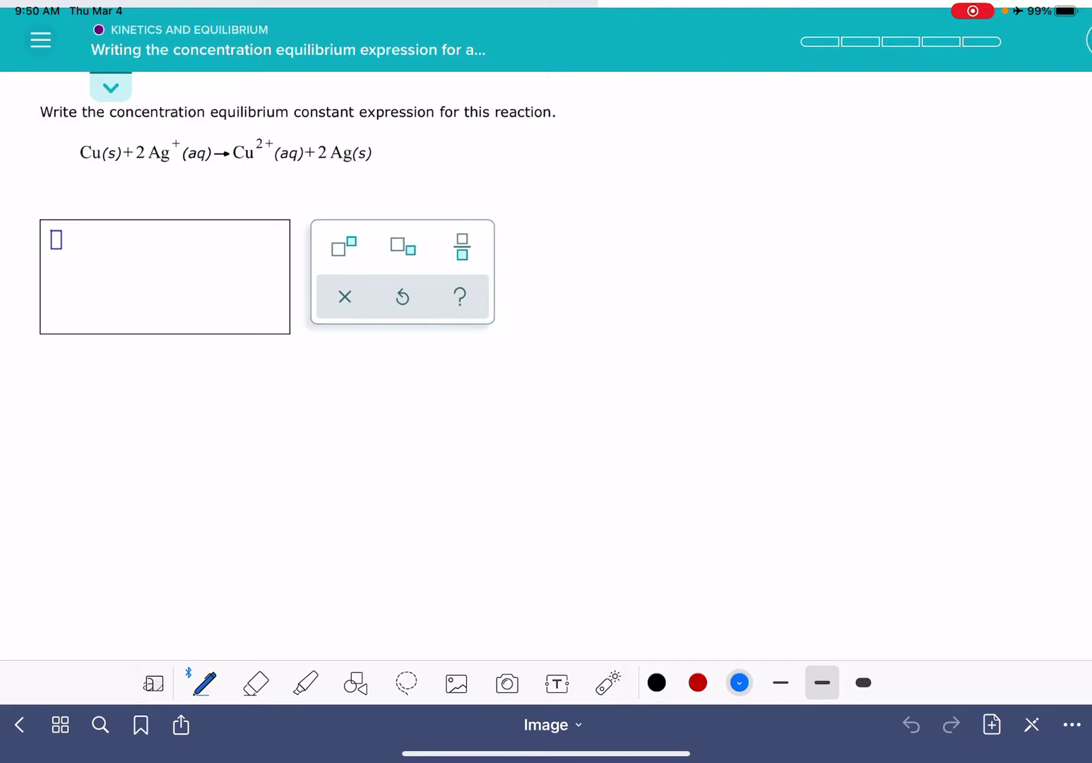
Step: Draw a blue horizontal fraction bar across the ALEKS answer box
{"action": "left_click_drag", "start_coordinate": [73, 272], "coordinate": [255, 267]}
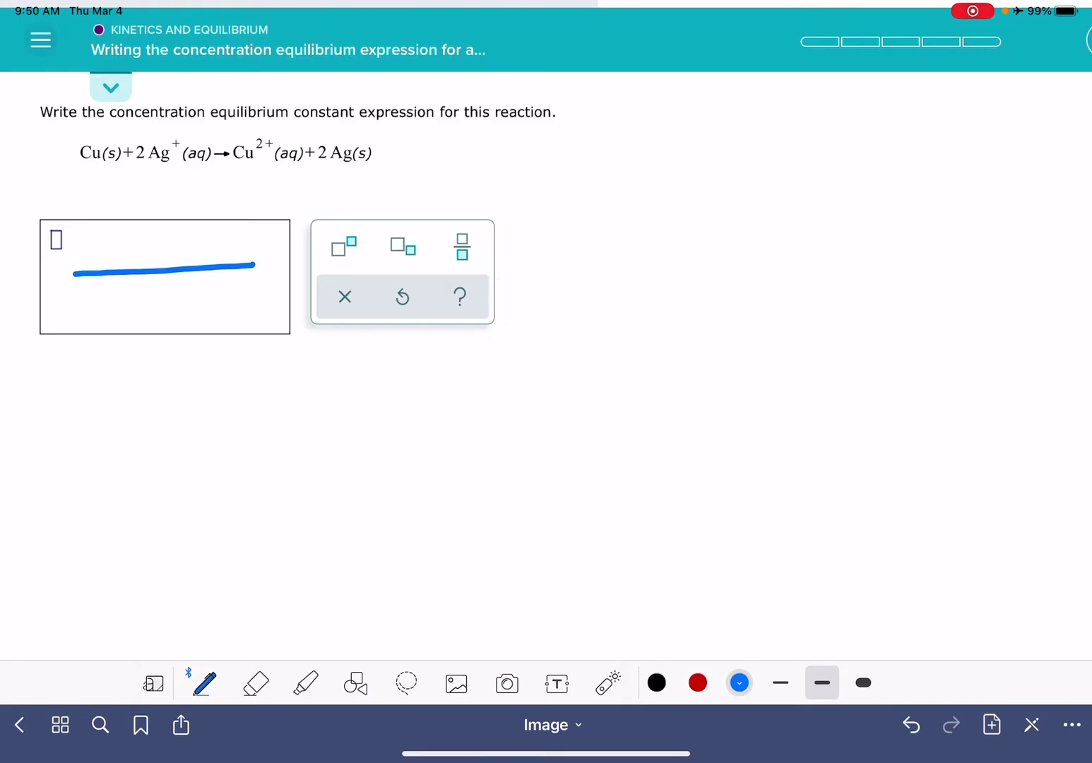
Step: Highlight the solids 2 Ag(s) and Cu(s) in green in the equation
{"action": "left_click", "coordinate": [305, 683]}
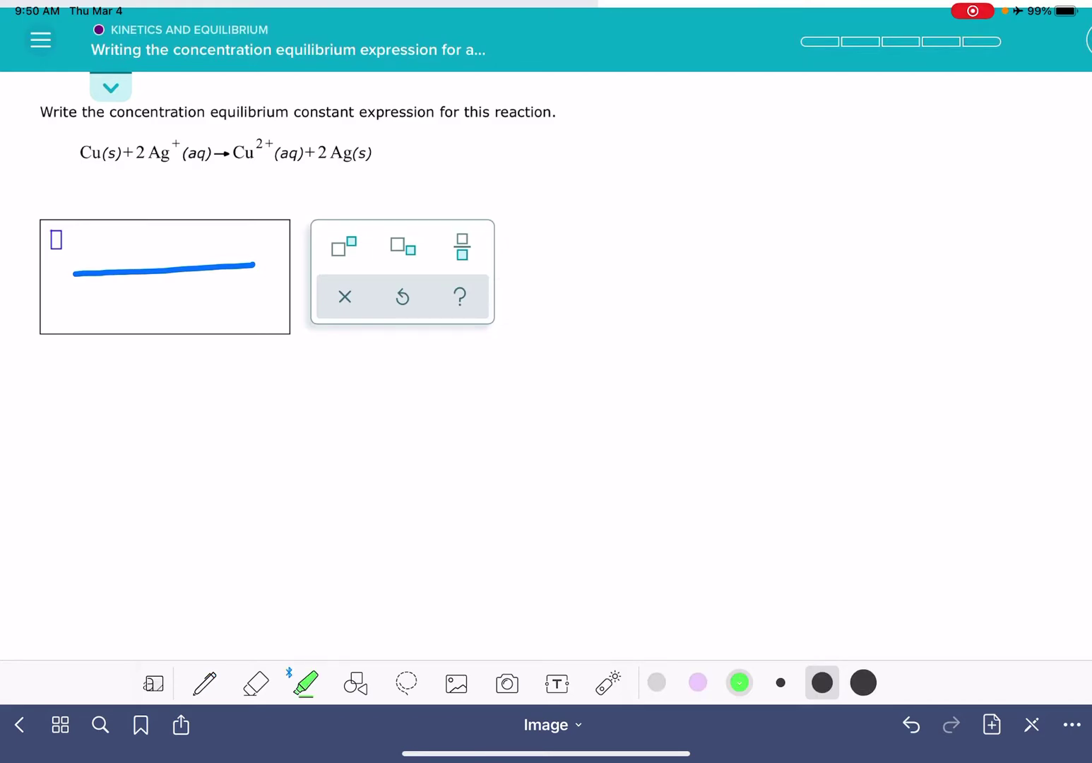
{"action": "left_click_drag", "start_coordinate": [366, 153], "coordinate": [324, 154]}
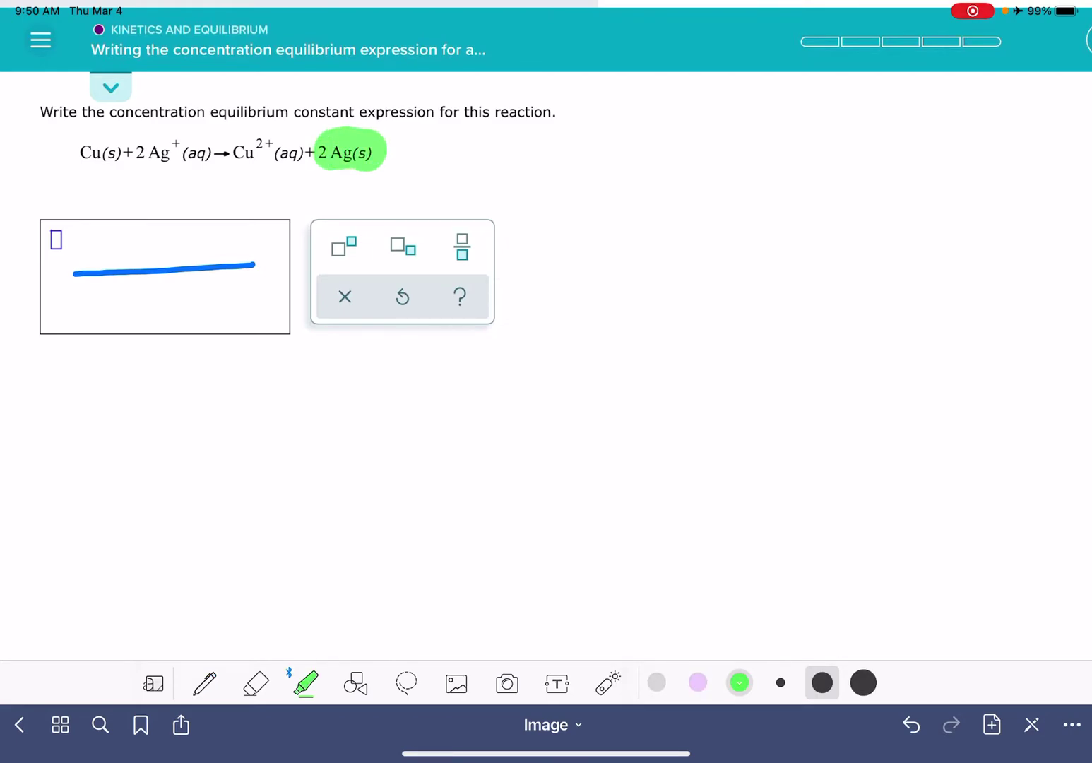
{"action": "left_click_drag", "start_coordinate": [75, 152], "coordinate": [119, 152]}
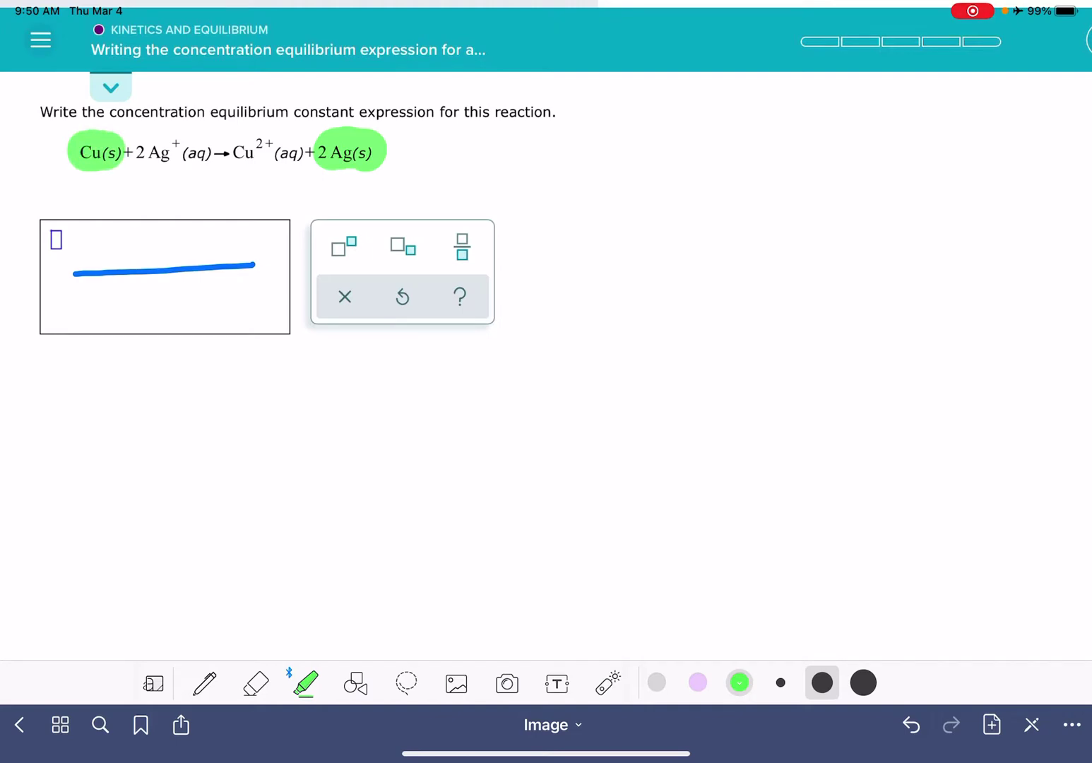
Step: Handwrite the start of the 'leave out (s' note in blue beside the equation
{"action": "left_click", "coordinate": [205, 682]}
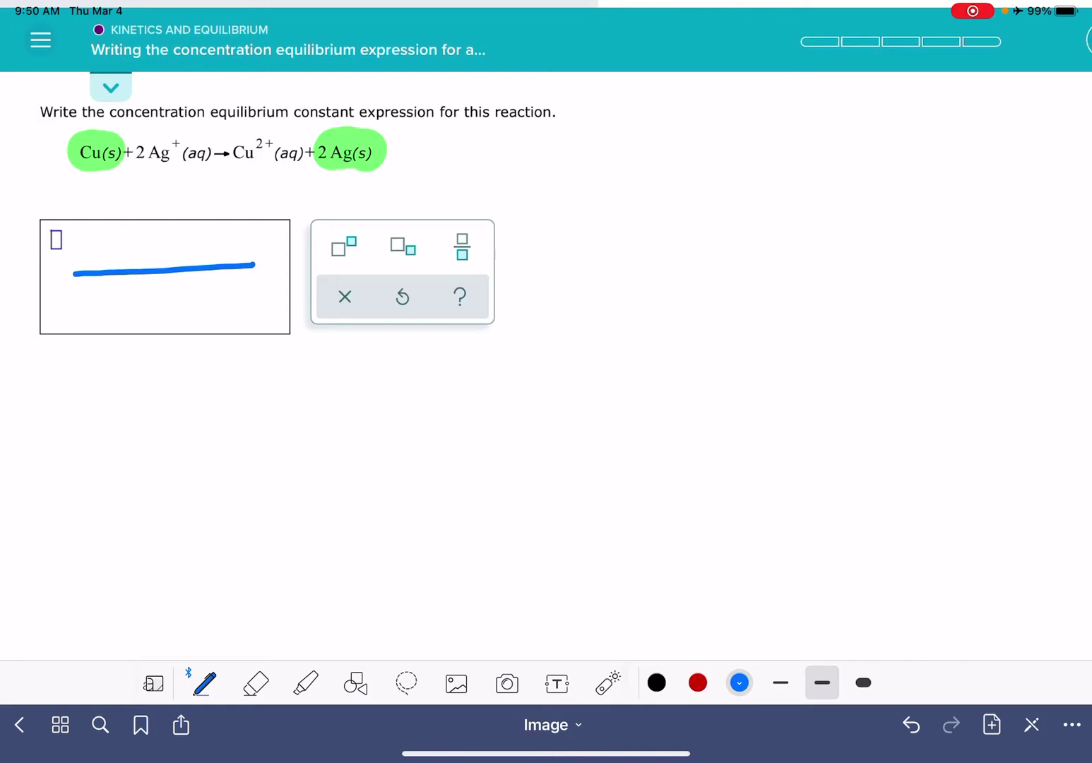
{"action": "mouse_move", "coordinate": [563, 136]}
{"action": "left_mouse_down"}
{"action": "mouse_move", "coordinate": [564, 170]}
{"action": "mouse_move", "coordinate": [652, 159]}
{"action": "mouse_move", "coordinate": [731, 166]}
{"action": "mouse_move", "coordinate": [746, 140]}
{"action": "left_mouse_up"}
{"action": "mouse_move", "coordinate": [604, 189]}
{"action": "left_mouse_down"}
{"action": "mouse_move", "coordinate": [602, 223]}
{"action": "mouse_move", "coordinate": [672, 220]}
{"action": "mouse_move", "coordinate": [675, 201]}
{"action": "mouse_move", "coordinate": [768, 221]}
{"action": "left_mouse_up"}
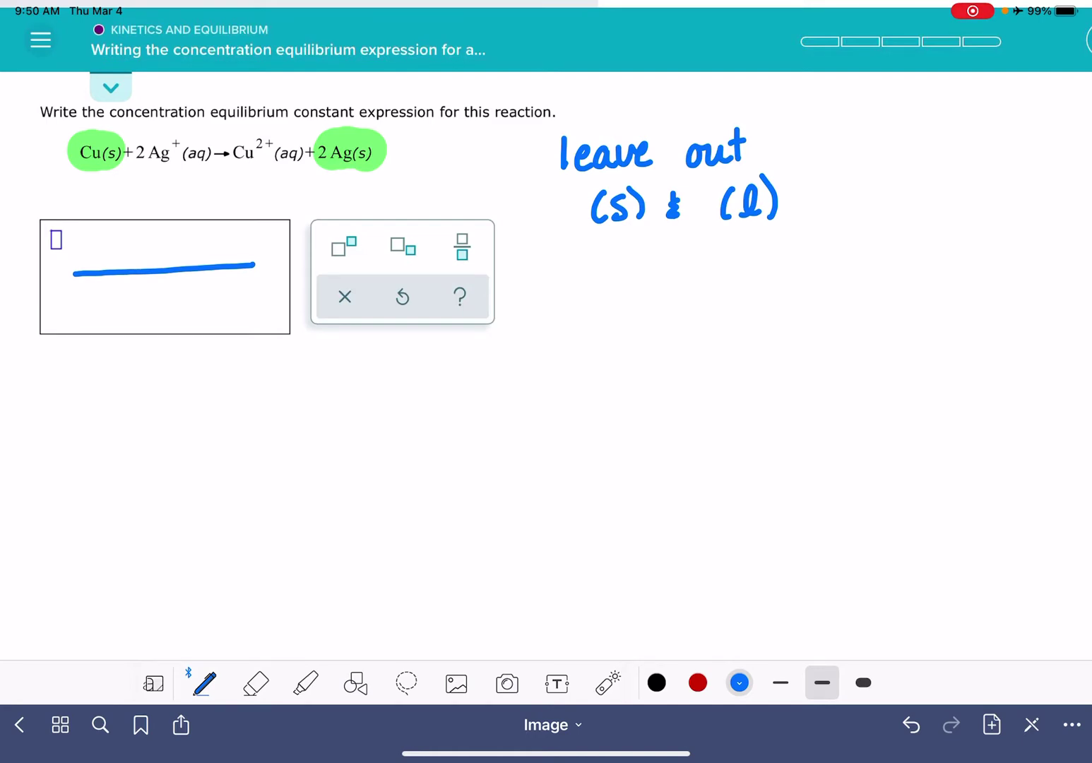
Step: Use fading laser marks to circle 2 Ag(s) and point above and below the fraction bar
{"action": "left_click", "coordinate": [607, 682]}
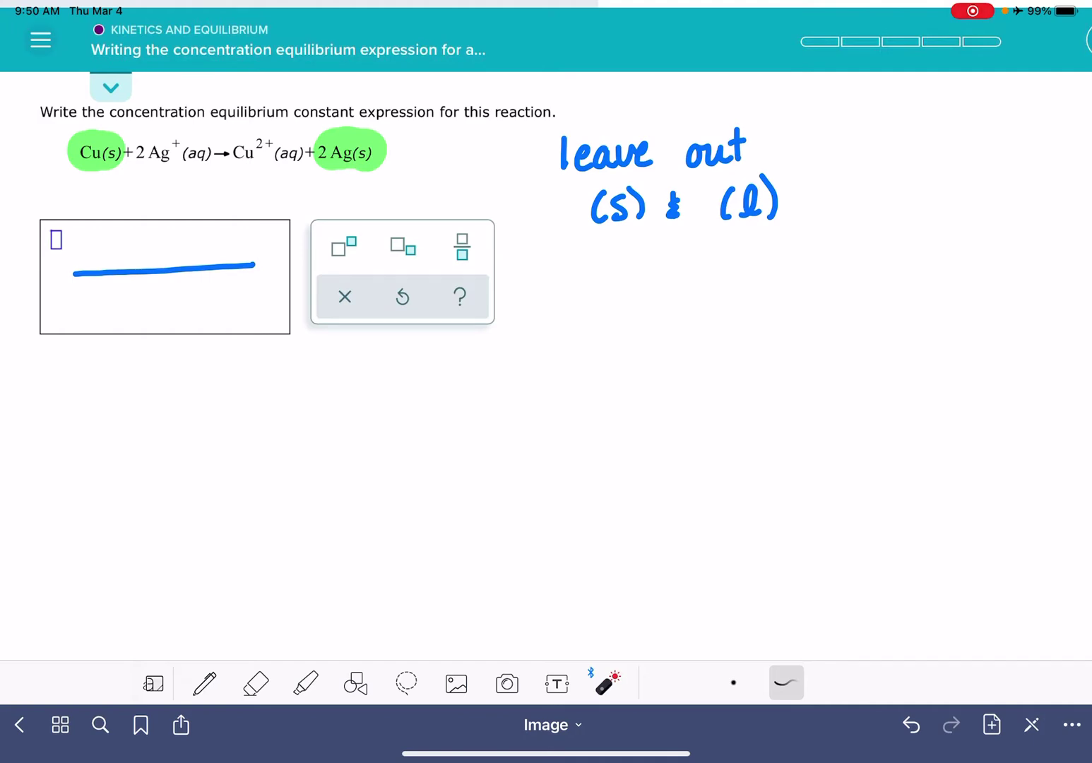
{"action": "left_click_drag", "start_coordinate": [342, 178], "coordinate": [333, 174]}
{"action": "left_click", "coordinate": [139, 248]}
{"action": "left_click", "coordinate": [200, 245]}
{"action": "left_click", "coordinate": [145, 300]}
{"action": "left_click", "coordinate": [199, 297]}
{"action": "left_click", "coordinate": [205, 683]}
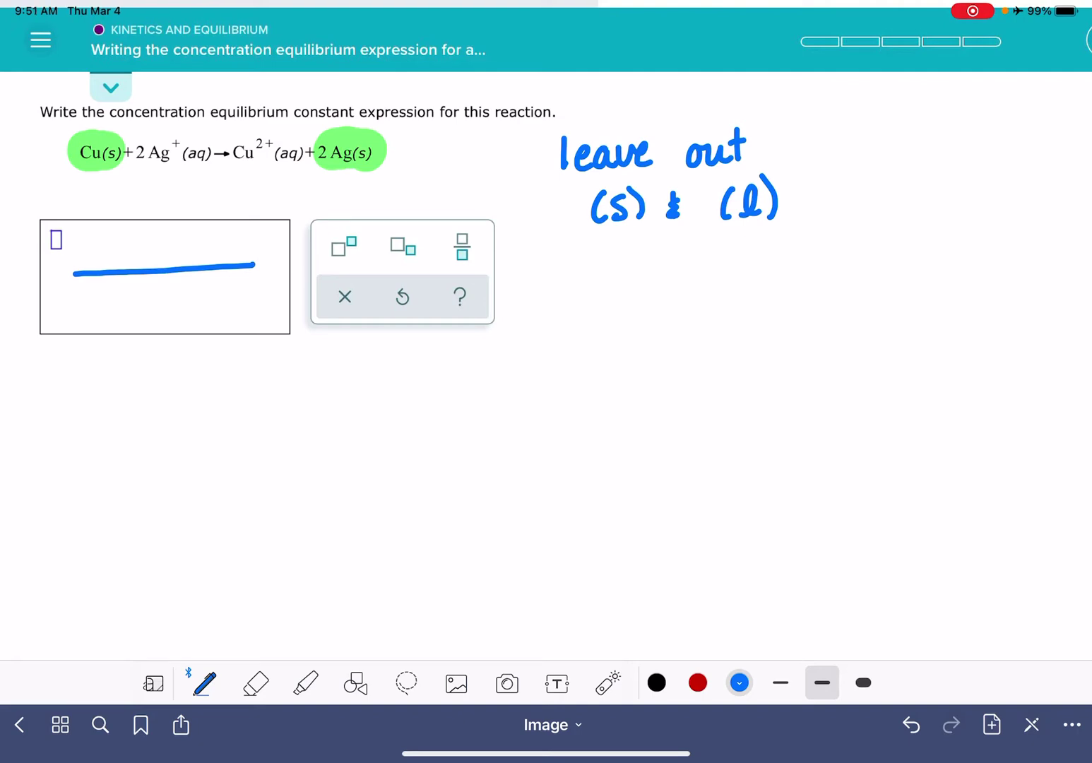
Step: Handwrite [Cu2+] above the fraction bar as the numerator
{"action": "mouse_move", "coordinate": [132, 220]}
{"action": "left_mouse_down"}
{"action": "mouse_move", "coordinate": [129, 258]}
{"action": "mouse_move", "coordinate": [177, 256]}
{"action": "mouse_move", "coordinate": [207, 229]}
{"action": "left_mouse_up"}
{"action": "mouse_move", "coordinate": [206, 217]}
{"action": "left_mouse_down"}
{"action": "mouse_move", "coordinate": [221, 218]}
{"action": "mouse_move", "coordinate": [220, 252]}
{"action": "left_mouse_up"}
{"action": "left_click_drag", "start_coordinate": [221, 254], "coordinate": [208, 256]}
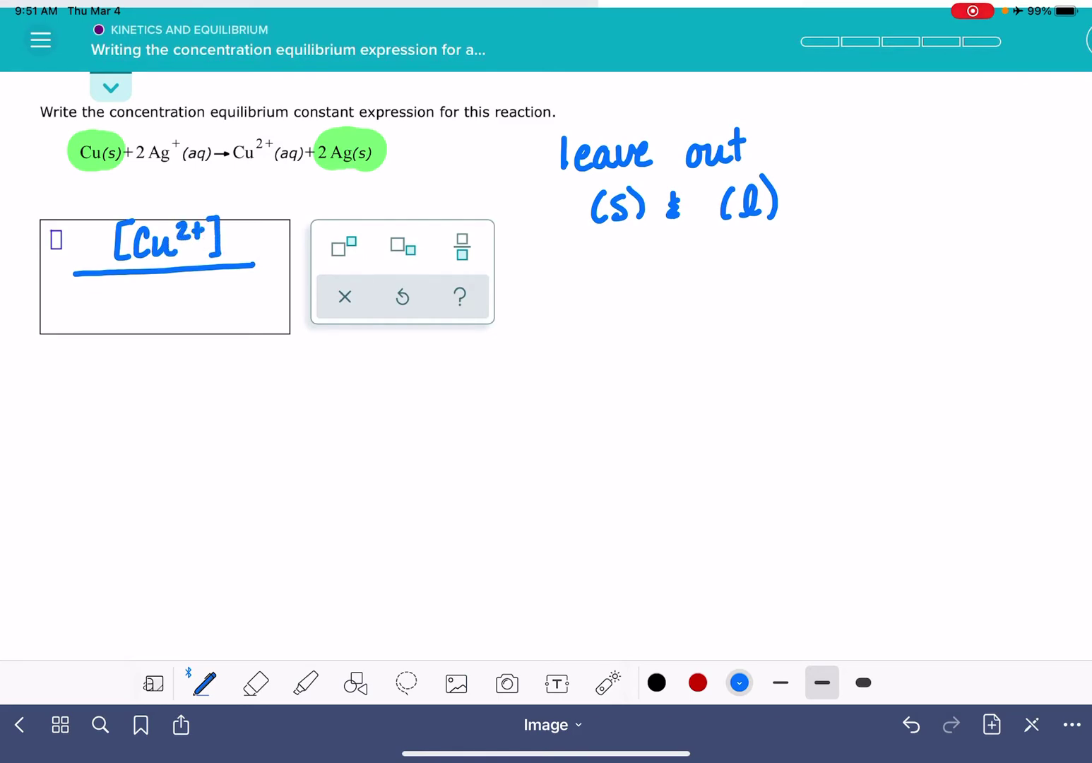
Step: Circle Cu2+(aq) in the equation with a temporary laser mark
{"action": "left_click", "coordinate": [607, 683]}
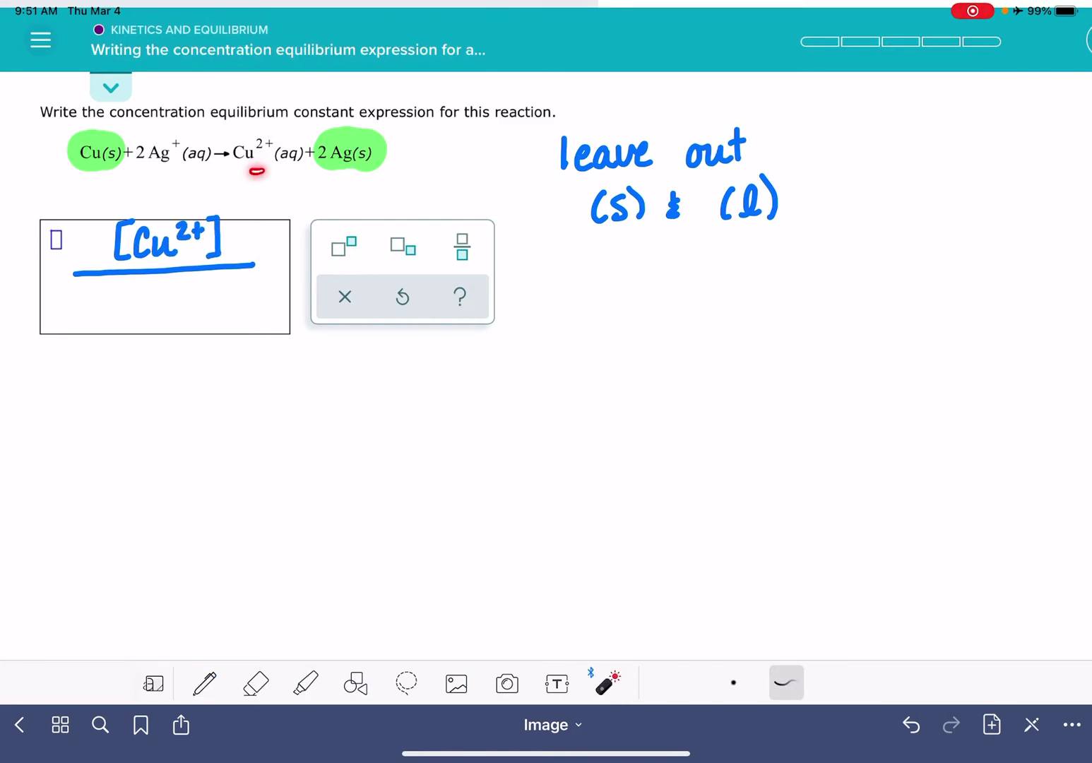
{"action": "mouse_move", "coordinate": [257, 170]}
{"action": "left_mouse_down"}
{"action": "mouse_move", "coordinate": [226, 166]}
{"action": "mouse_move", "coordinate": [229, 213]}
{"action": "left_mouse_up"}
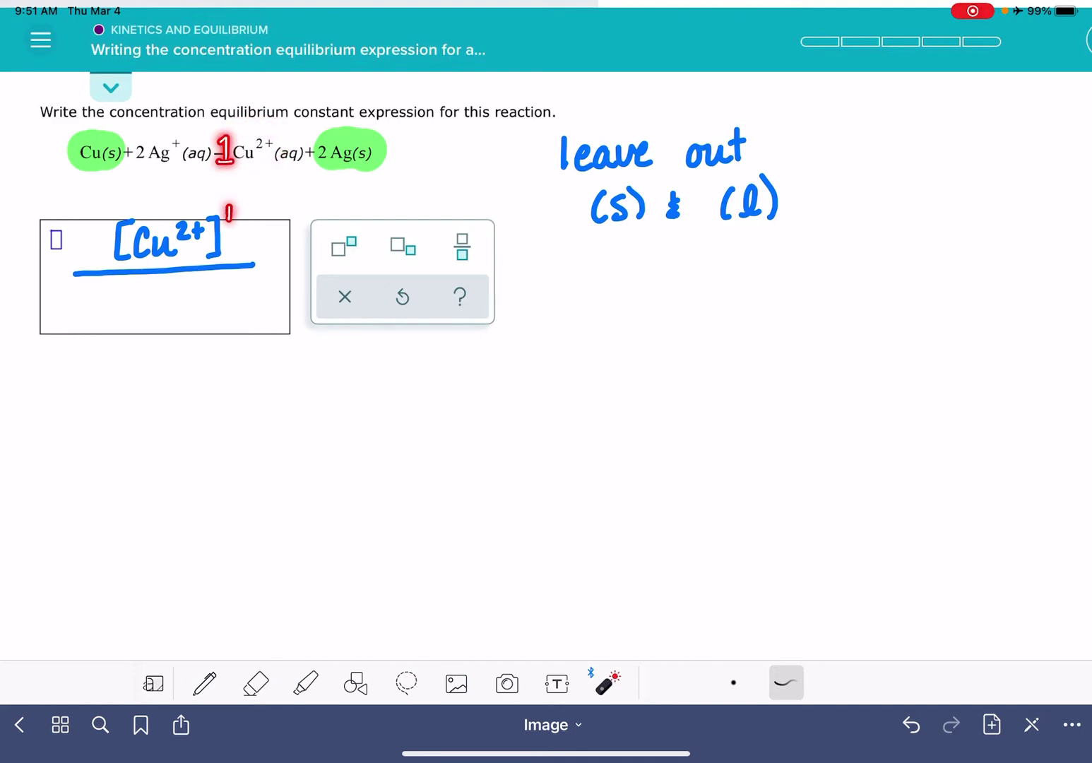
{"action": "left_click", "coordinate": [205, 682]}
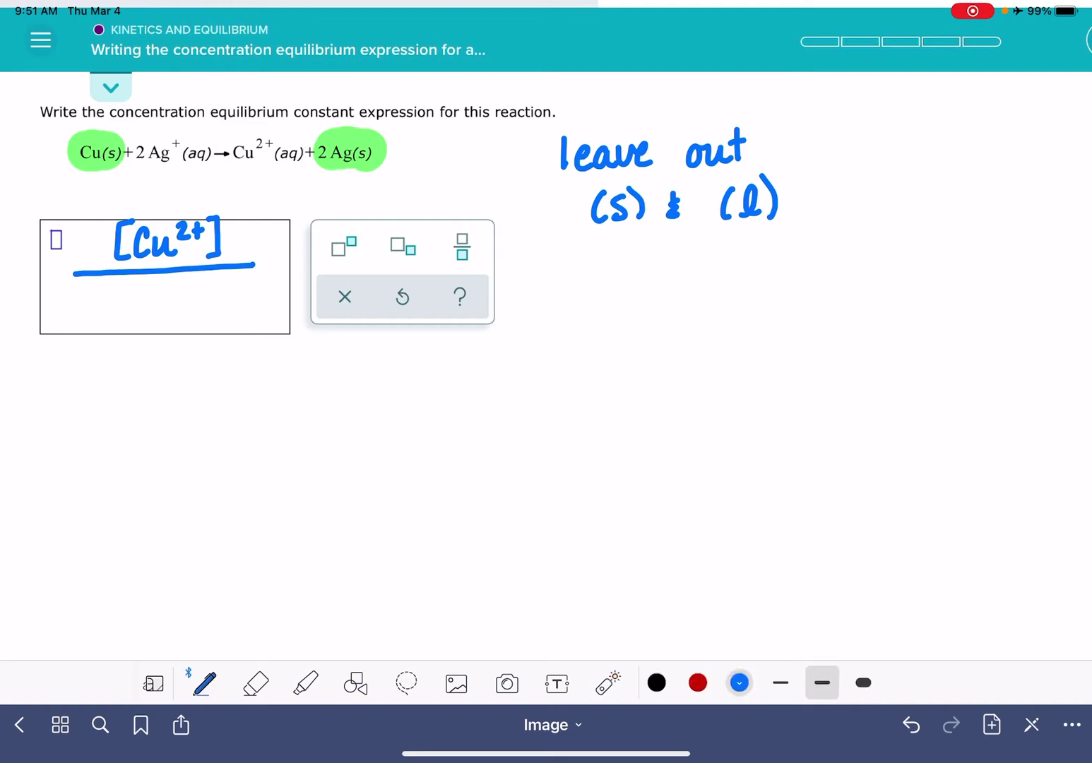
Step: Write [Ag+]² below the fraction bar and temporarily label the fraction '= Kc'
{"action": "mouse_move", "coordinate": [134, 284]}
{"action": "left_mouse_down"}
{"action": "mouse_move", "coordinate": [129, 325]}
{"action": "mouse_move", "coordinate": [155, 290]}
{"action": "mouse_move", "coordinate": [146, 312]}
{"action": "mouse_move", "coordinate": [174, 316]}
{"action": "mouse_move", "coordinate": [167, 332]}
{"action": "left_mouse_up"}
{"action": "left_click_drag", "start_coordinate": [188, 283], "coordinate": [188, 307]}
{"action": "mouse_move", "coordinate": [179, 295]}
{"action": "left_mouse_down"}
{"action": "mouse_move", "coordinate": [196, 295]}
{"action": "mouse_move", "coordinate": [197, 321]}
{"action": "mouse_move", "coordinate": [235, 295]}
{"action": "left_mouse_up"}
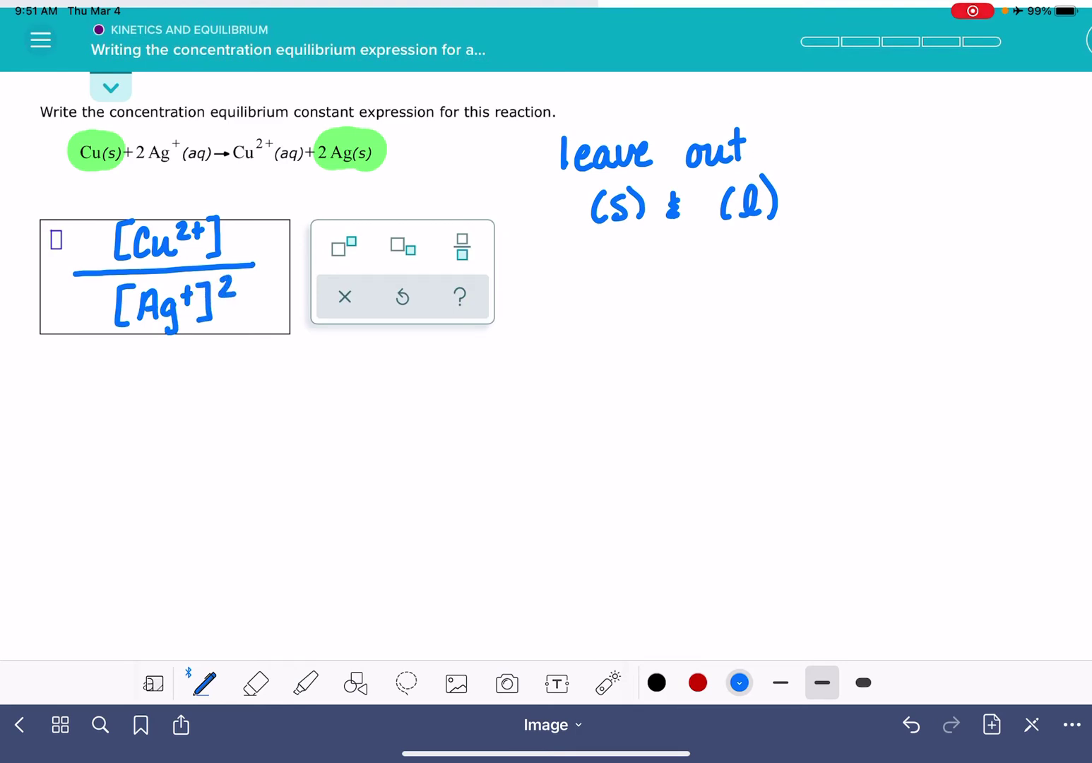
{"action": "left_click", "coordinate": [608, 683]}
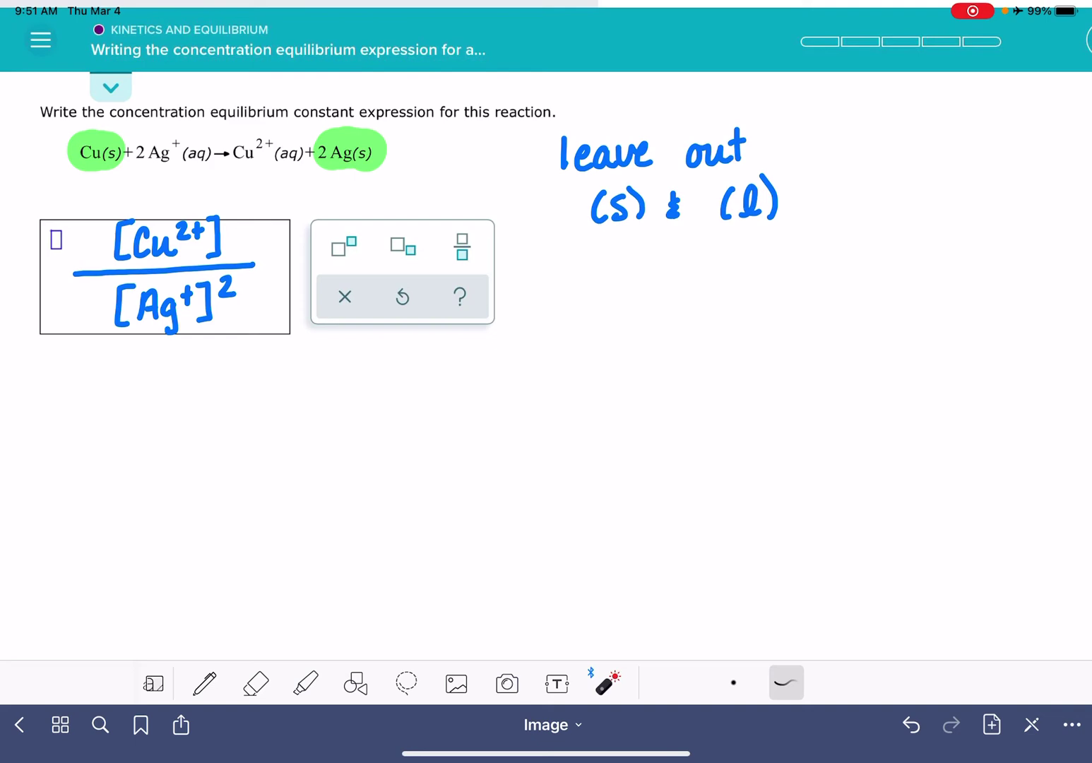
{"action": "mouse_move", "coordinate": [261, 255]}
{"action": "left_mouse_down"}
{"action": "mouse_move", "coordinate": [286, 255]}
{"action": "mouse_move", "coordinate": [296, 283]}
{"action": "left_mouse_up"}
{"action": "mouse_move", "coordinate": [328, 232]}
{"action": "left_mouse_down"}
{"action": "mouse_move", "coordinate": [323, 278]}
{"action": "mouse_move", "coordinate": [345, 282]}
{"action": "left_mouse_up"}
{"action": "mouse_move", "coordinate": [29, 242]}
{"action": "left_mouse_down"}
{"action": "mouse_move", "coordinate": [29, 289]}
{"action": "mouse_move", "coordinate": [50, 295]}
{"action": "mouse_move", "coordinate": [86, 261]}
{"action": "left_mouse_up"}
{"action": "left_click_drag", "start_coordinate": [64, 278], "coordinate": [171, 214]}
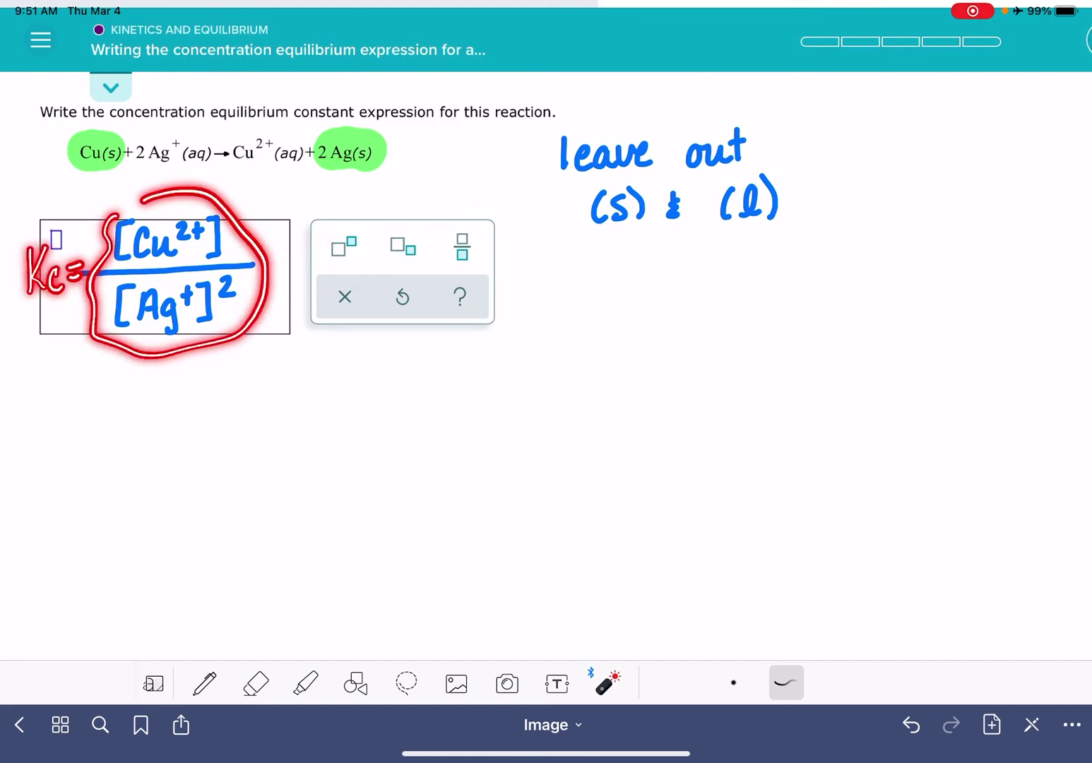
{"action": "left_click_drag", "start_coordinate": [137, 345], "coordinate": [145, 358]}
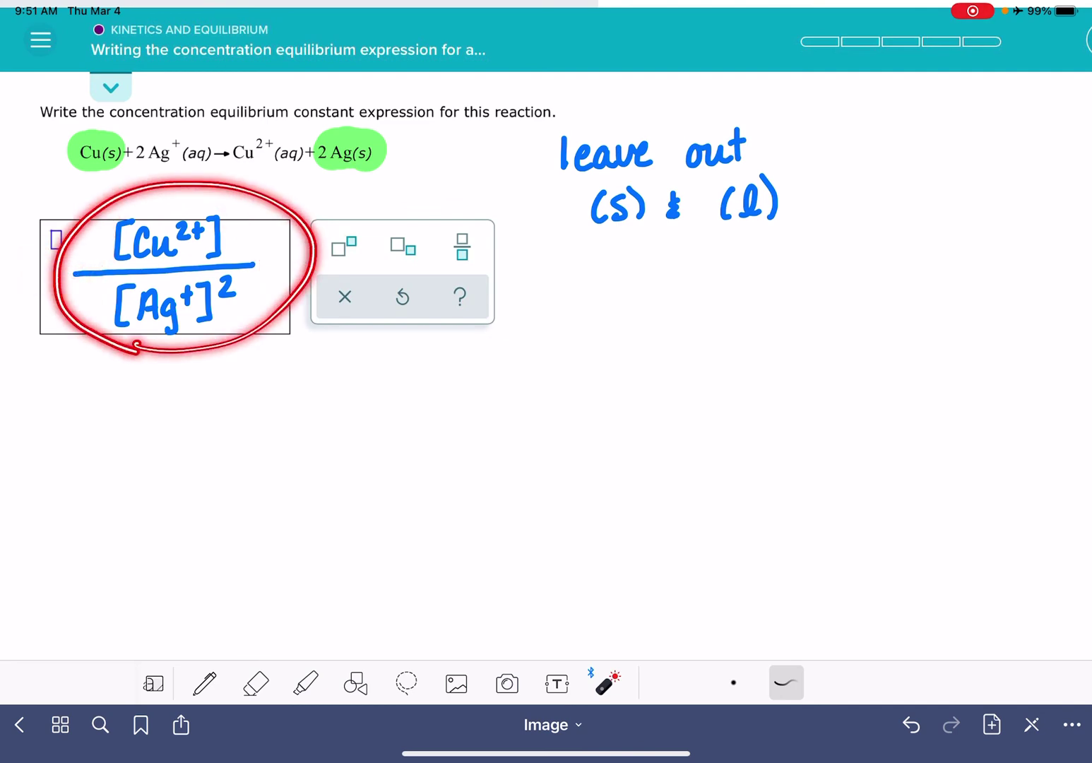